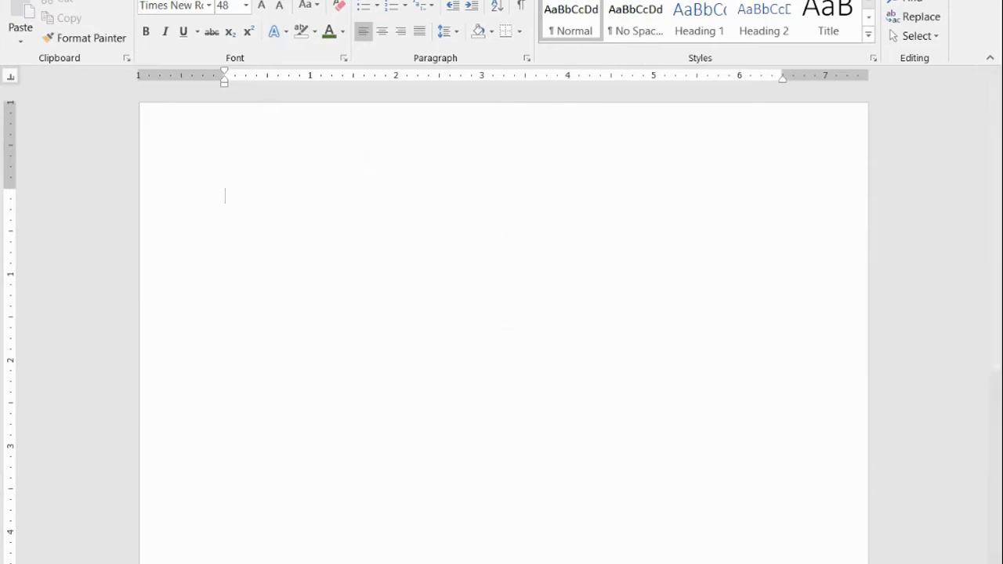
# - Search the online pictures for "cat" and insert the photo of the orange-and-white kitten standing on a stone ledge
pyautogui.hotkey('alt', 'n')
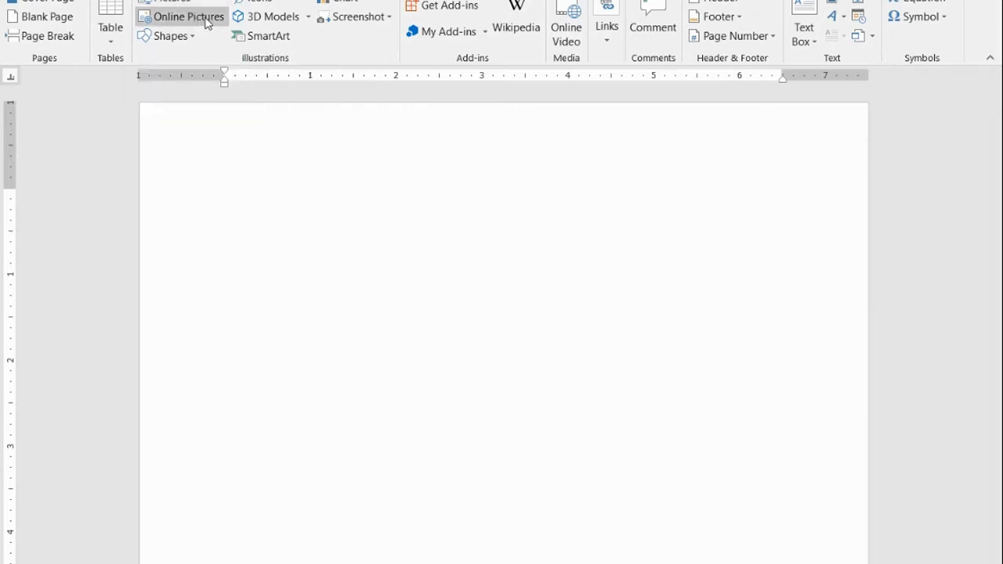
pyautogui.click(202, 17)
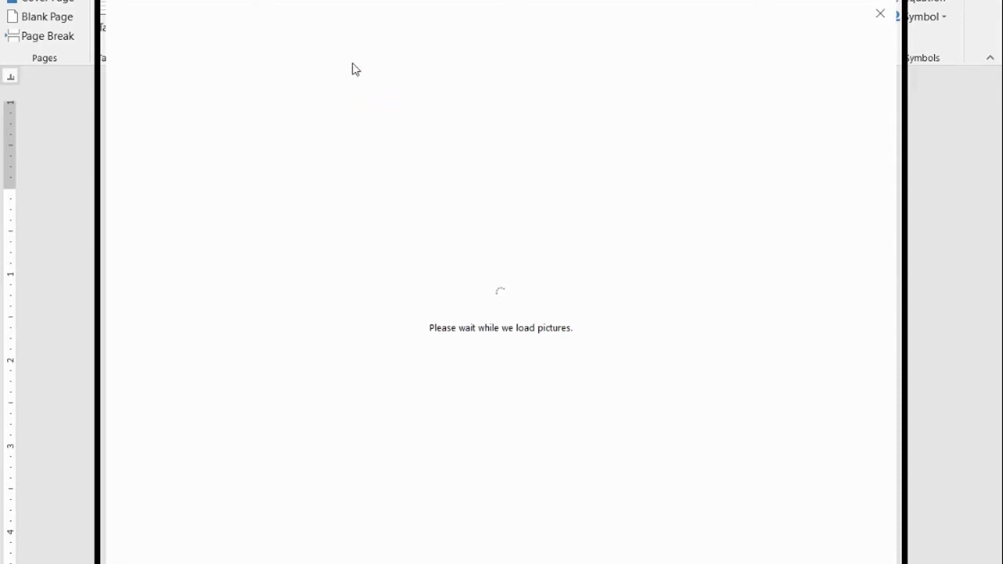
pyautogui.write('ca')
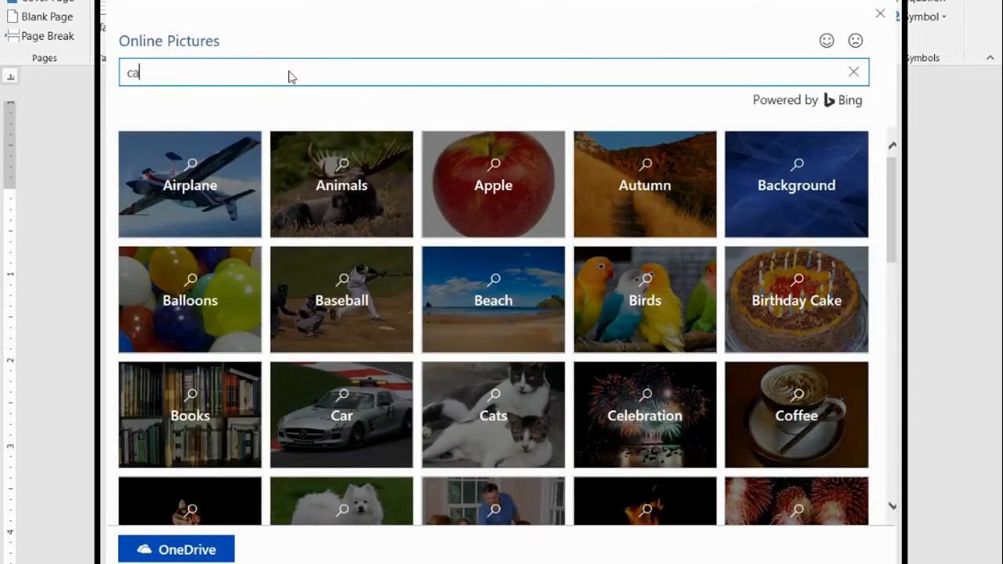
pyautogui.write('t')
pyautogui.press('Return')
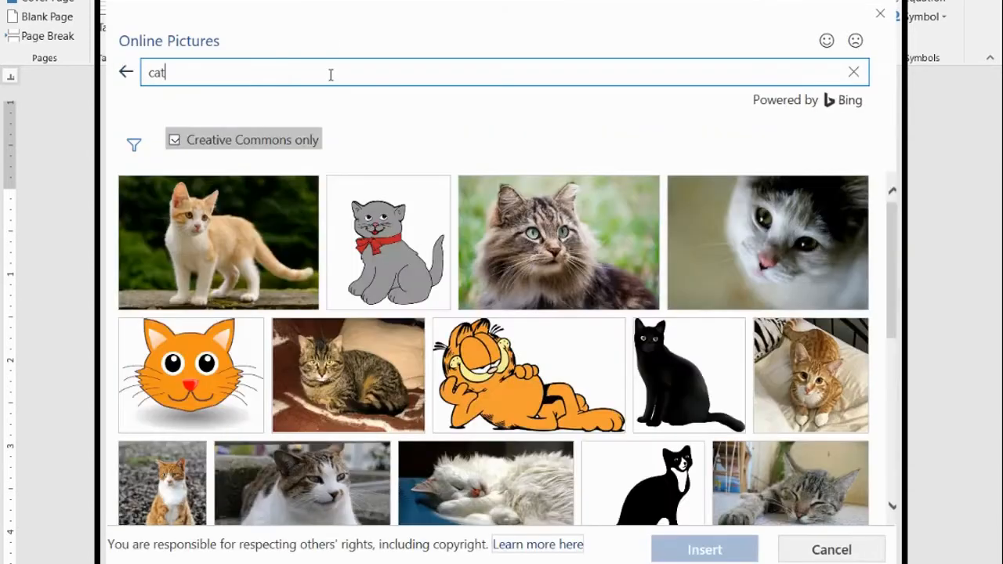
pyautogui.click(282, 290)
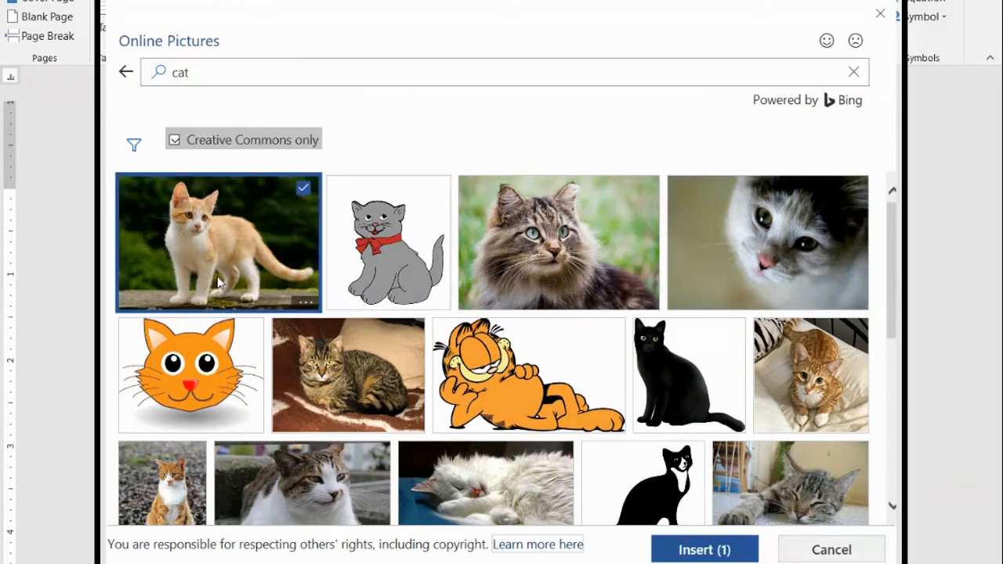
pyautogui.click(714, 553)
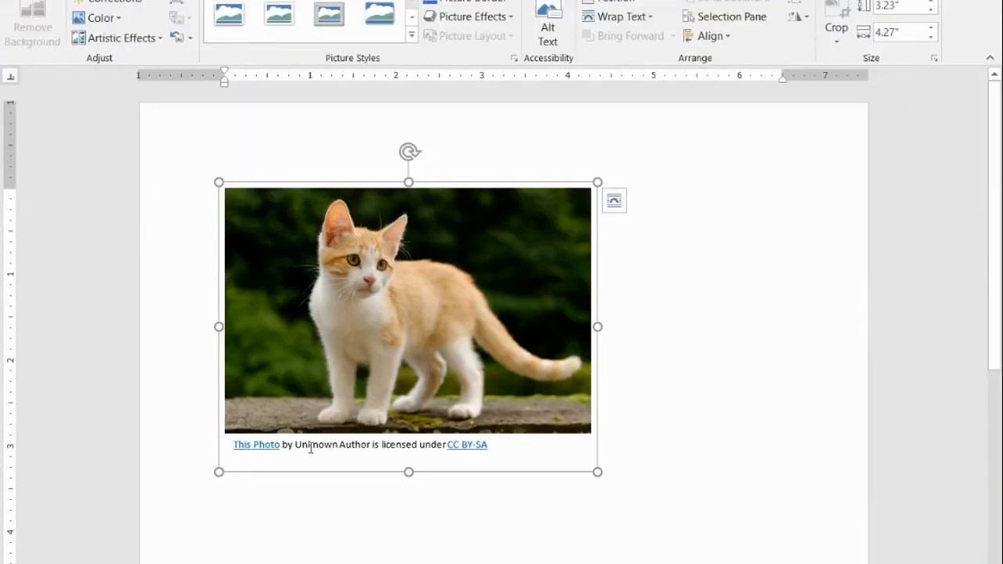
# - Delete the attribution caption box beneath the inserted kitten picture
pyautogui.click(297, 445)
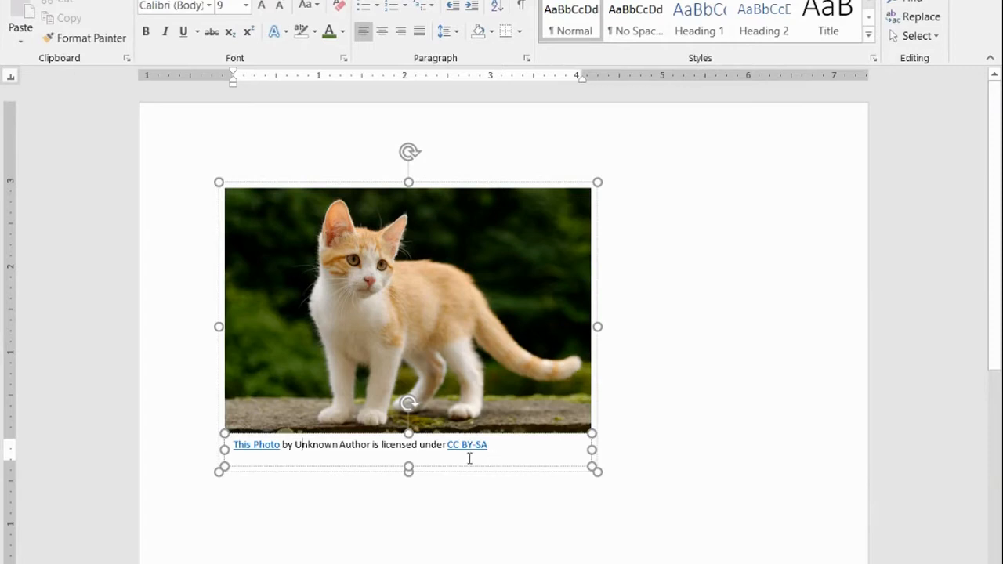
pyautogui.click(565, 469)
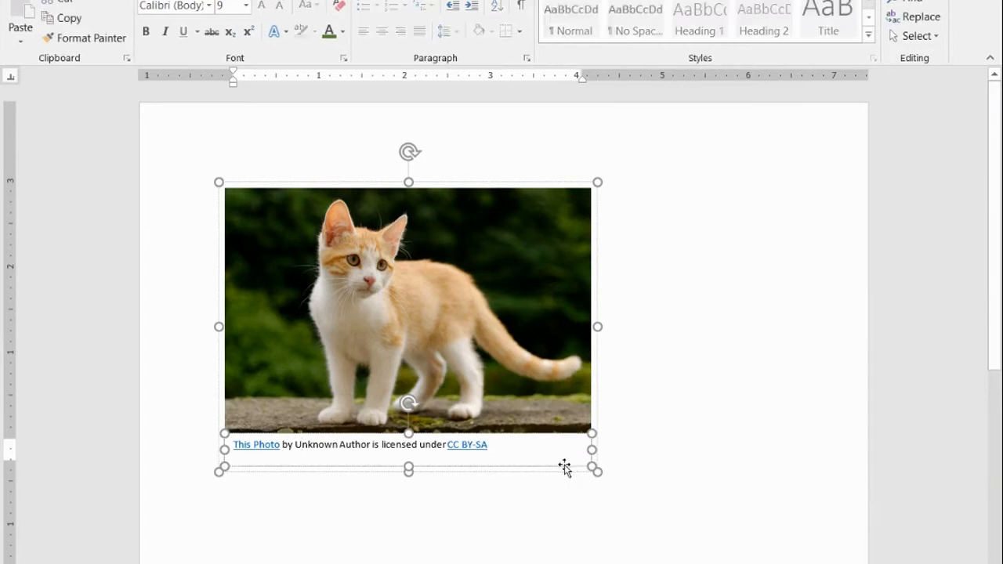
pyautogui.press('Delete')
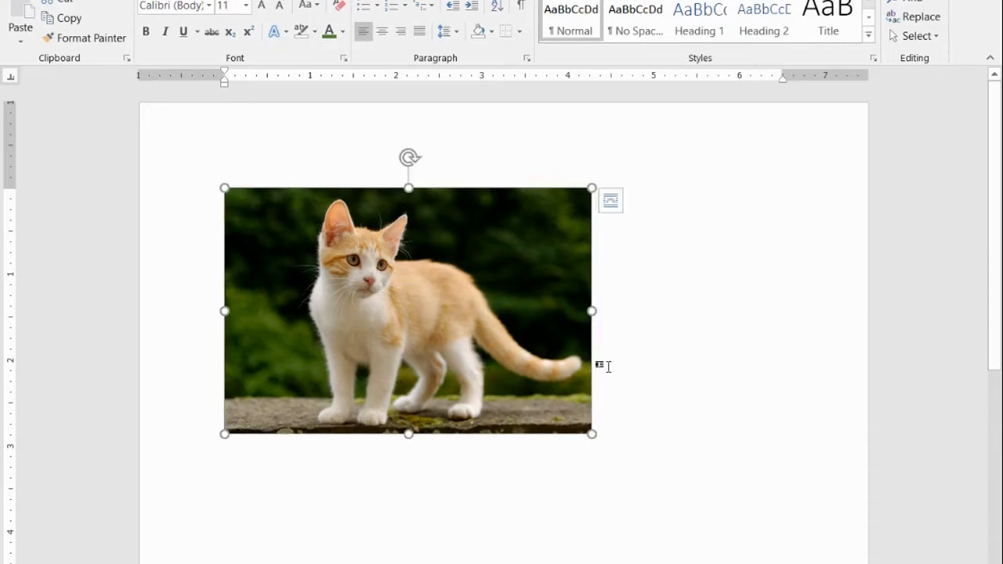
pyautogui.click(775, 296)
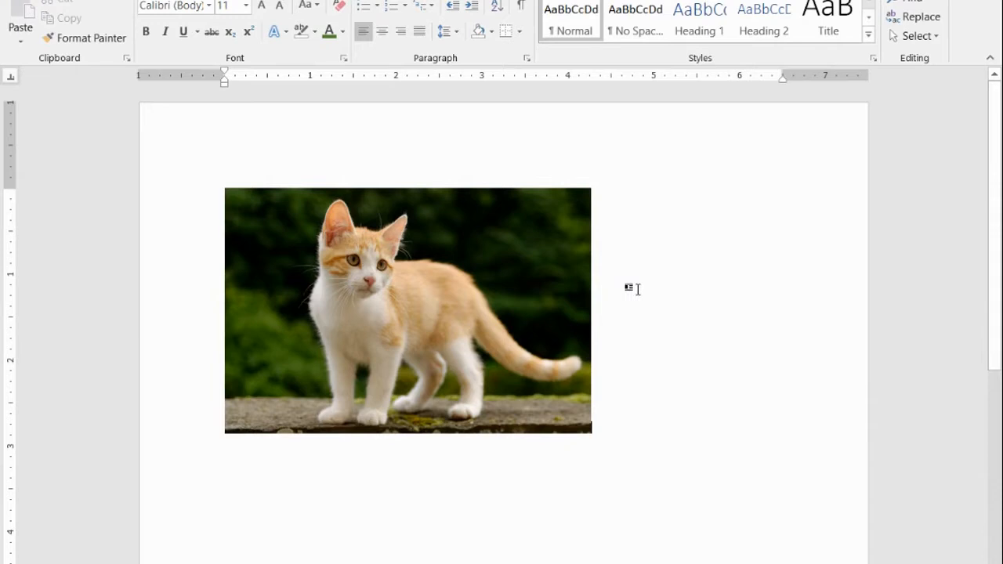
pyautogui.click(434, 283)
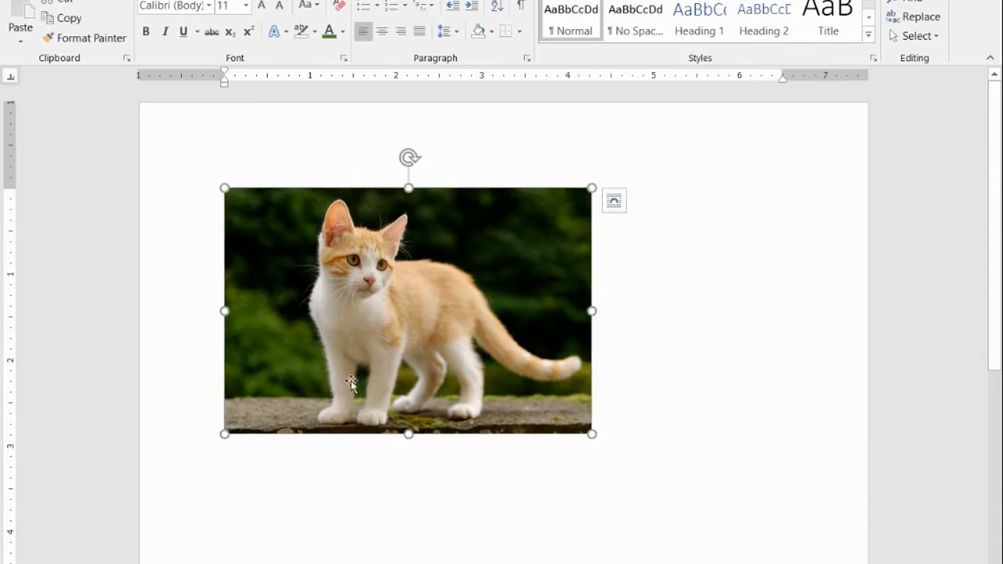
pyautogui.click(358, 472)
pyautogui.click(661, 439)
pyautogui.click(441, 523)
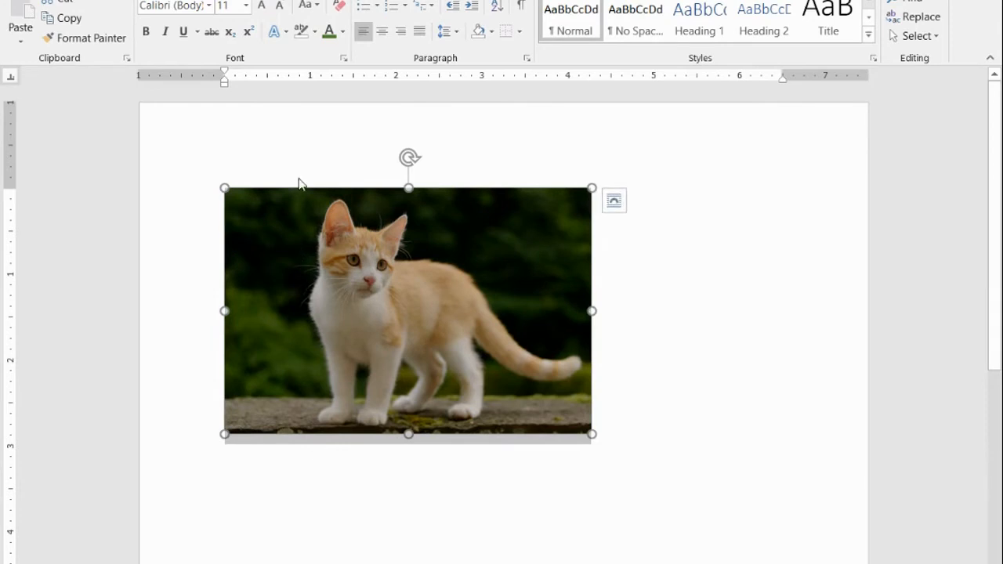
# - Add separate lines of filler text reading "asdfjkl" and repeated "asdf" in the document with the picture
pyautogui.click(815, 506)
pyautogui.press('Return')
pyautogui.write('asdfjkl')
pyautogui.press('Return')
pyautogui.write('asdf')
pyautogui.press('Return')
pyautogui.write('asdf')
pyautogui.press('Return')
pyautogui.write('asdf')
pyautogui.press('Return')
# - Try moving the in-line kitten picture to different places among the filler text lines
pyautogui.moveTo(460, 258); pyautogui.dragTo(246, 513)
pyautogui.scroll(-1, 305, 439)
pyautogui.moveTo(282, 452); pyautogui.dragTo(233, 520)
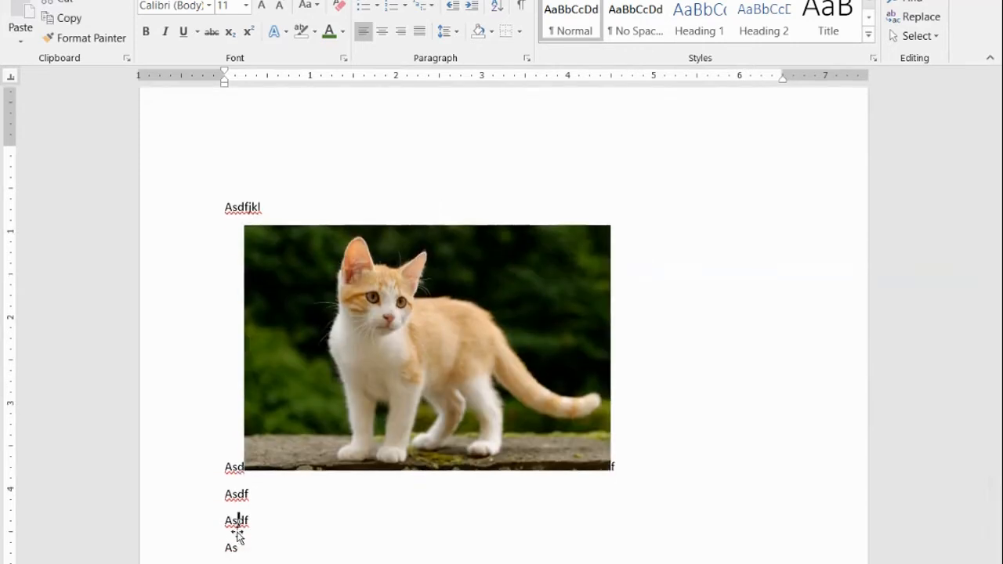
pyautogui.scroll(1, 548, 431)
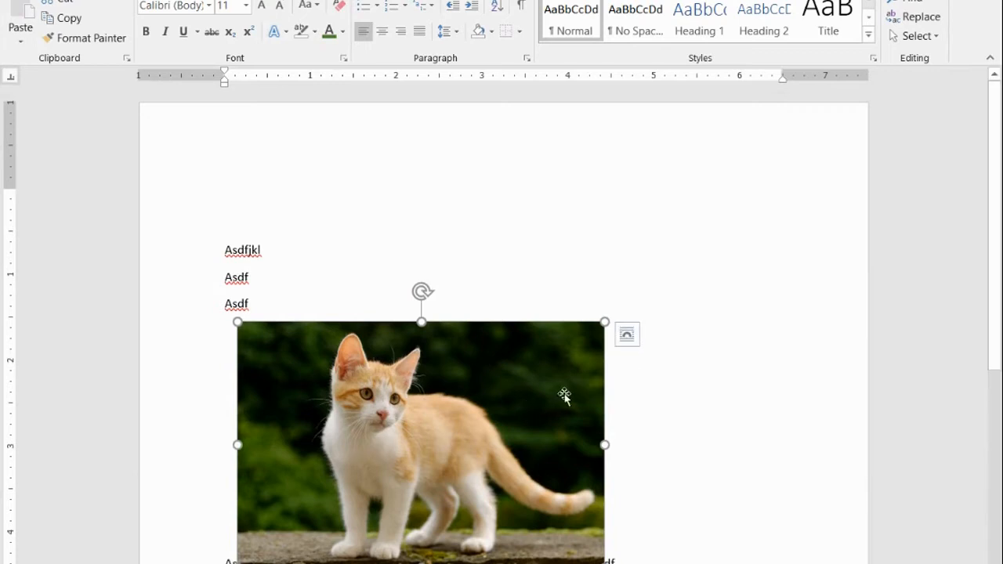
# - Set the kitten picture's layout to Tight text wrapping and move it to the right of the filler text
pyautogui.click(626, 335)
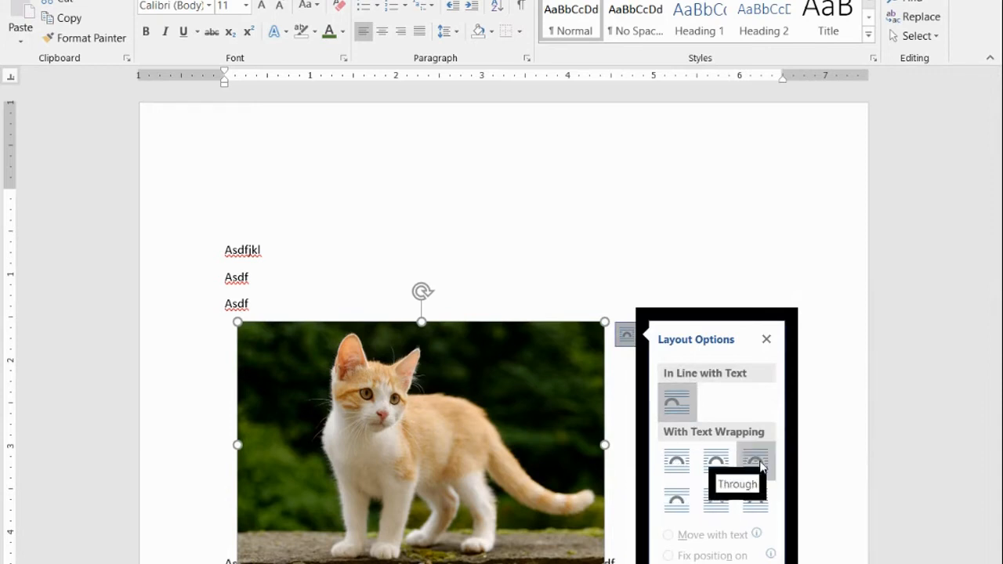
pyautogui.click(716, 460)
pyautogui.moveTo(420, 437); pyautogui.dragTo(707, 301)
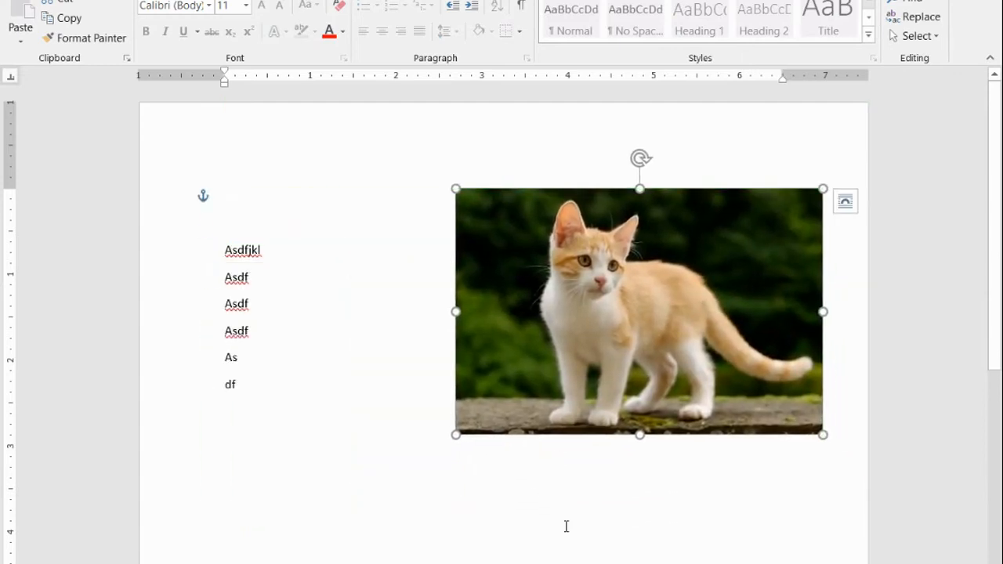
pyautogui.moveTo(632, 332); pyautogui.dragTo(658, 305)
pyautogui.click(615, 513)
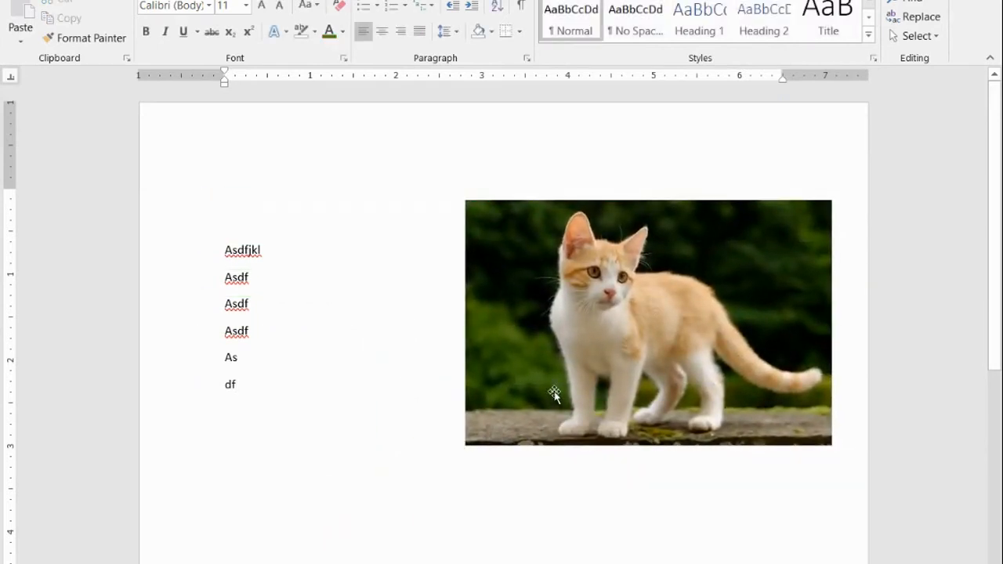
# - Enlarge the kitten picture proportionally by its upper corner to about 4.47 inches wide and 2.99 inches high
pyautogui.click(550, 387)
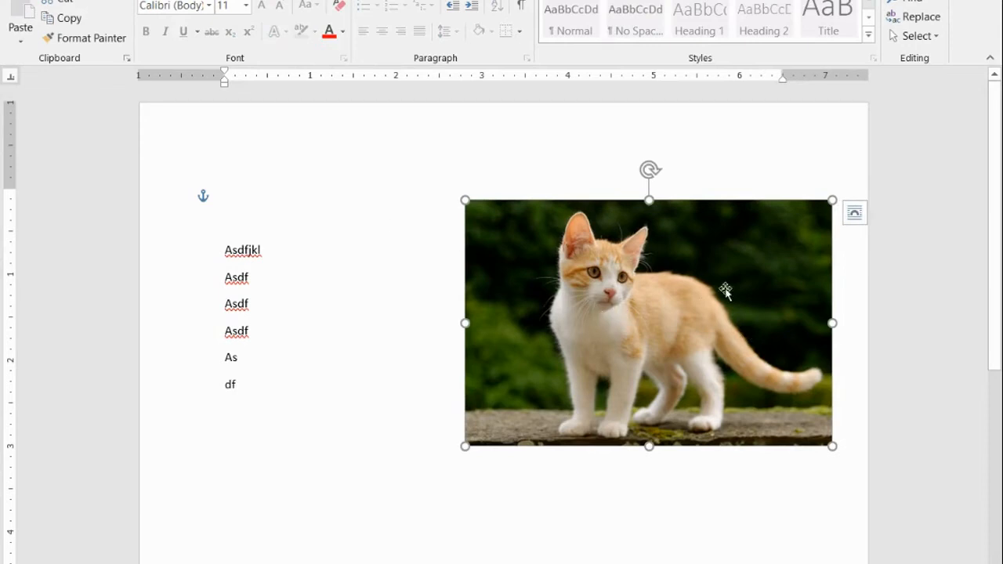
pyautogui.moveTo(834, 198); pyautogui.dragTo(784, 186)
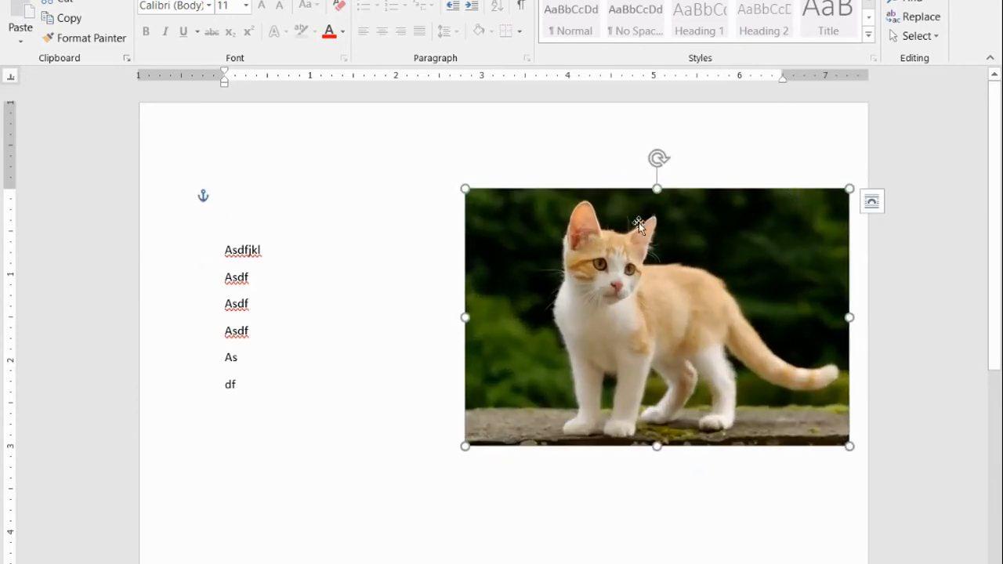
# - Set the kitten picture's absolute height to 1 inch with the aspect ratio locked, and move it toward the right margin
pyautogui.rightClick(672, 248)
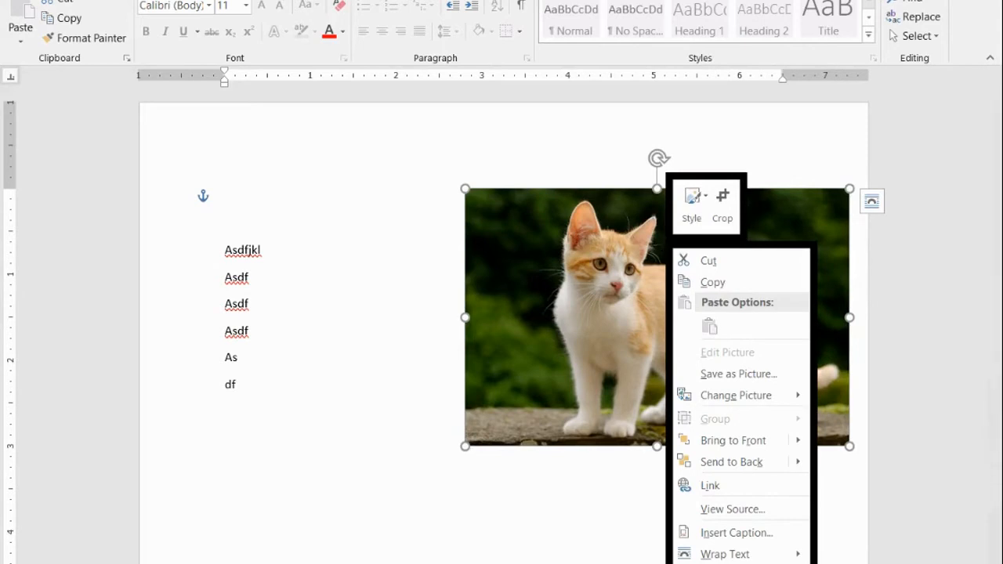
pyautogui.click(739, 563)
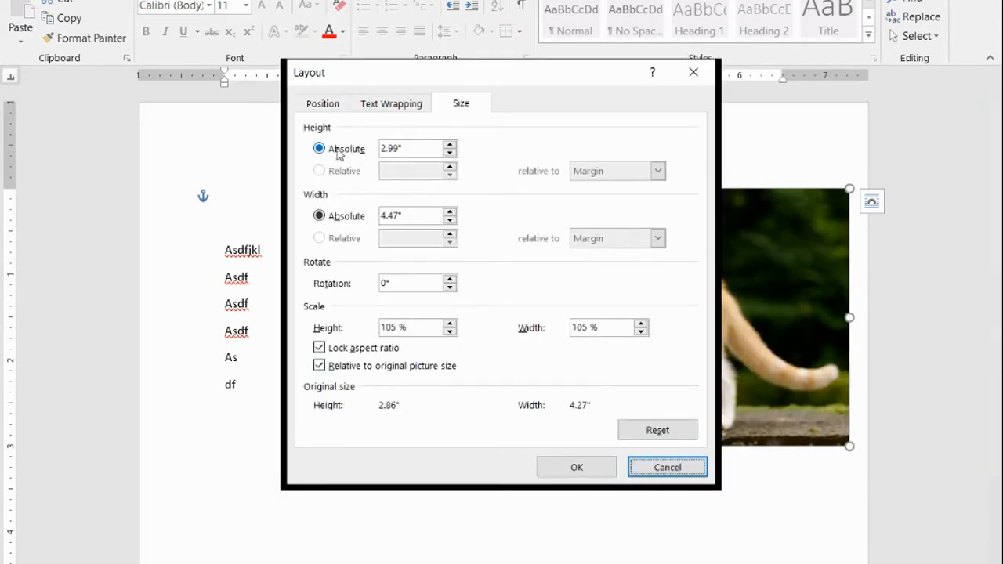
pyautogui.click(405, 148)
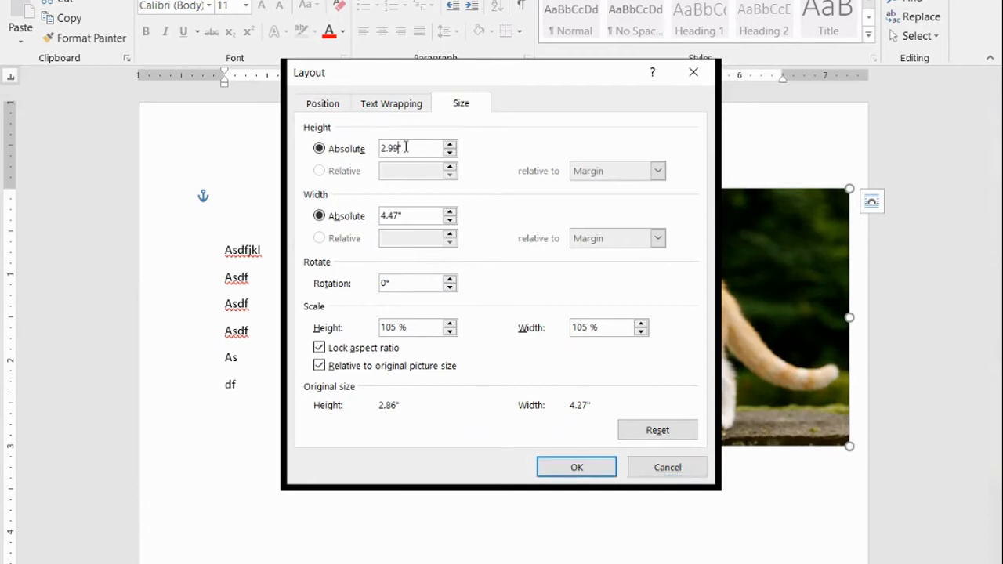
pyautogui.doubleClick(399, 149)
pyautogui.write('1')
pyautogui.click(417, 223)
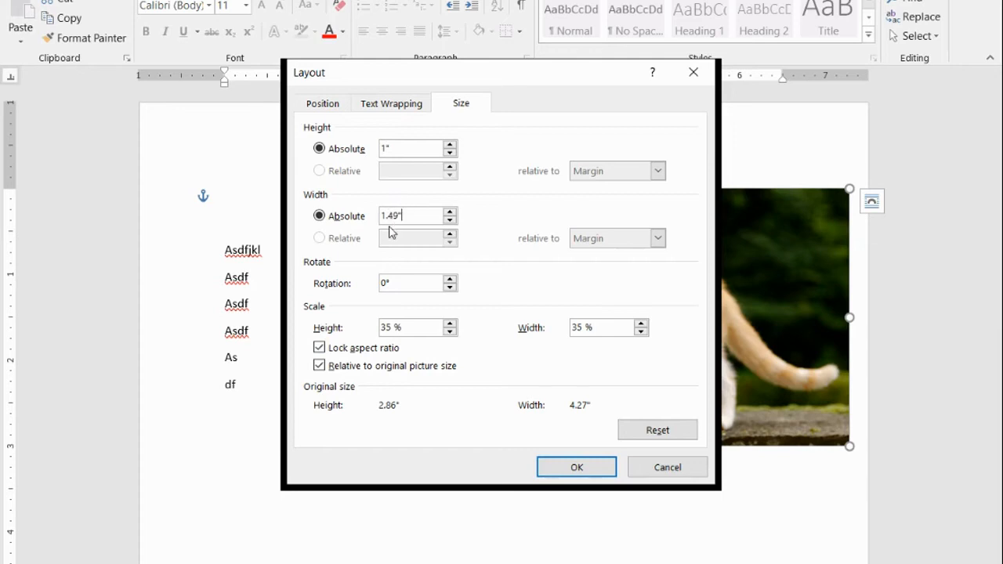
pyautogui.click(610, 474)
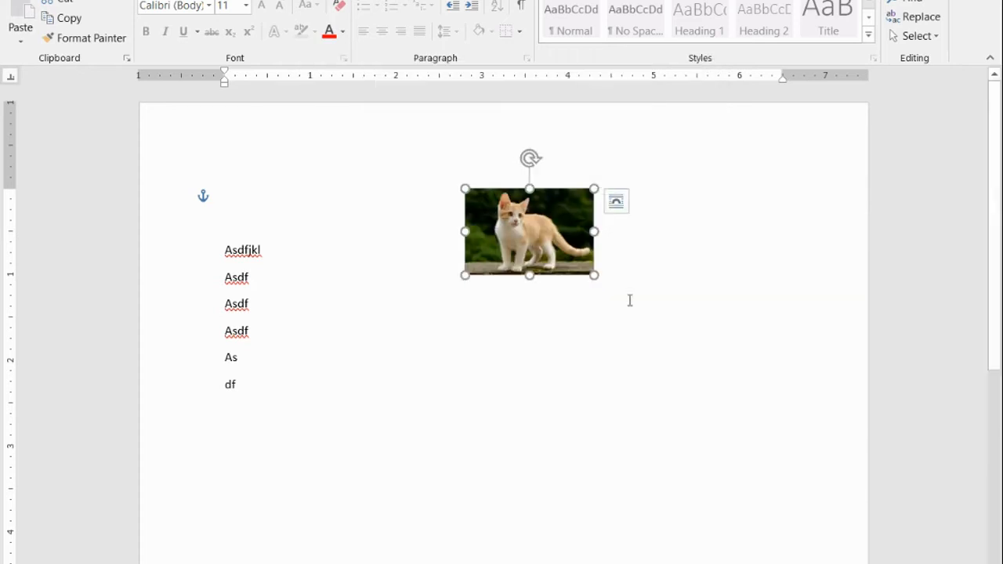
pyautogui.moveTo(580, 243); pyautogui.dragTo(752, 257)
# - Unlock the kitten picture's aspect ratio and reduce its width to match its 1-inch height
pyautogui.rightClick(706, 247)
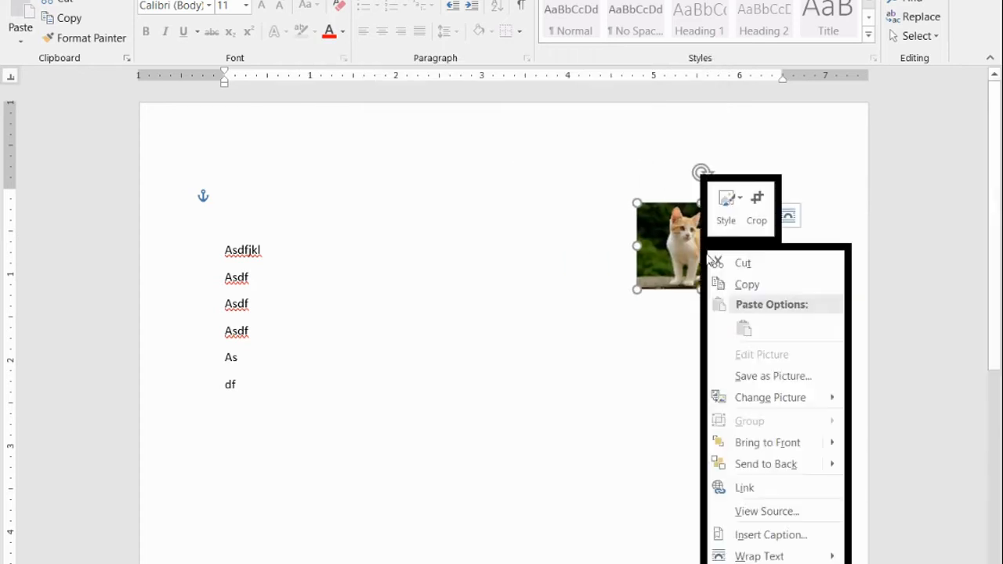
pyautogui.click(764, 549)
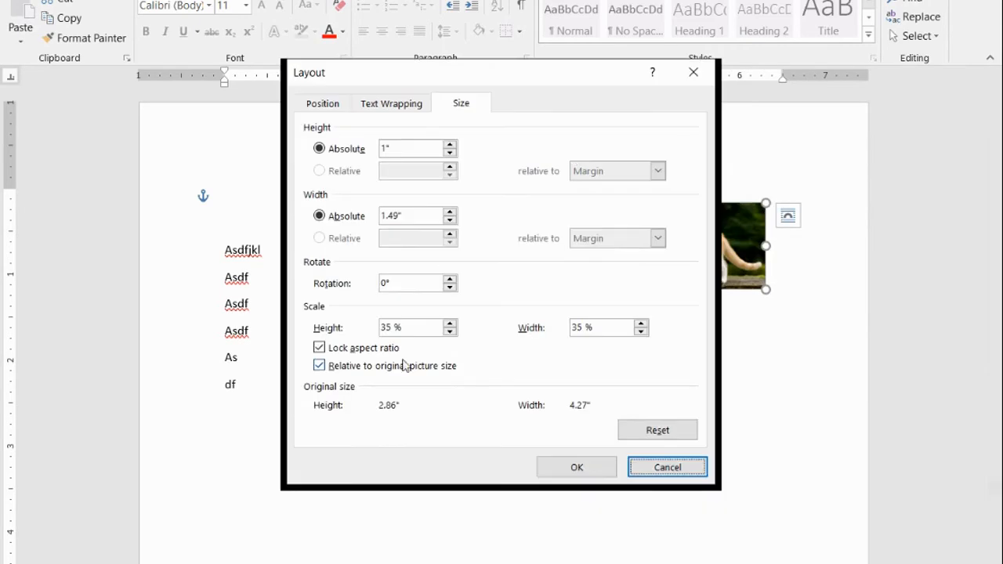
pyautogui.click(320, 348)
pyautogui.click(396, 218)
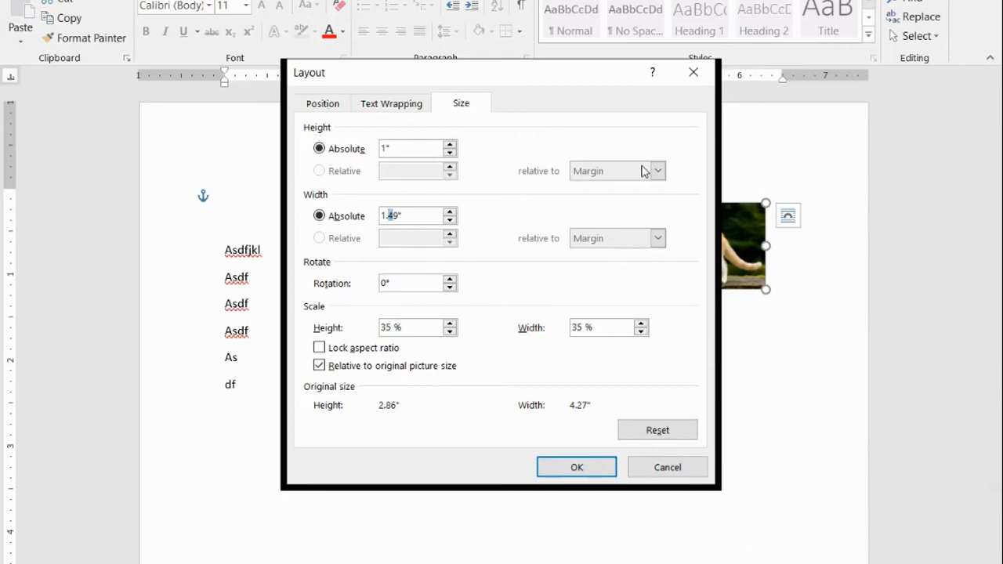
pyautogui.click(558, 474)
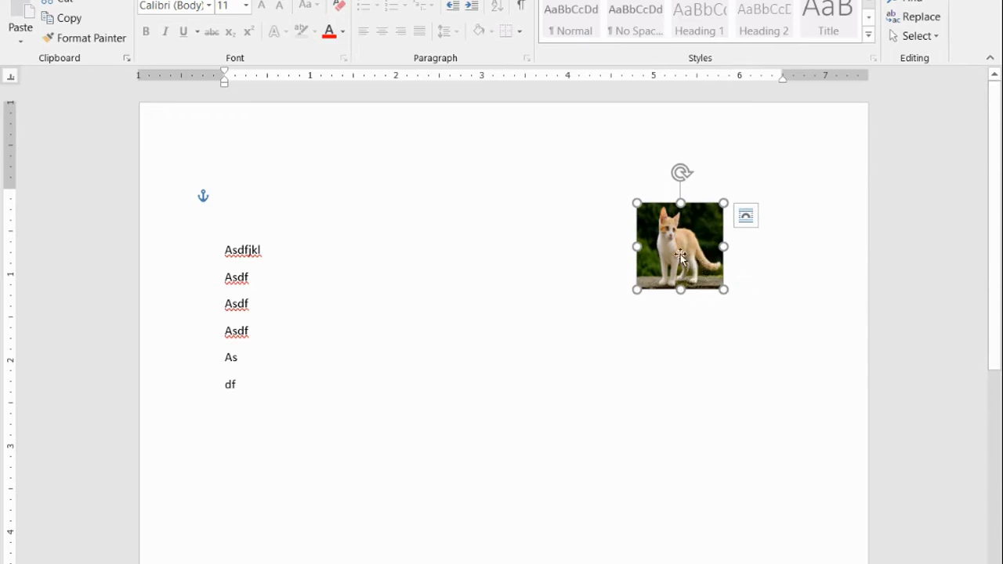
# - Delete all the filler text and move the kitten picture over to the left margin
pyautogui.moveTo(680, 255); pyautogui.dragTo(679, 282)
pyautogui.click(775, 276)
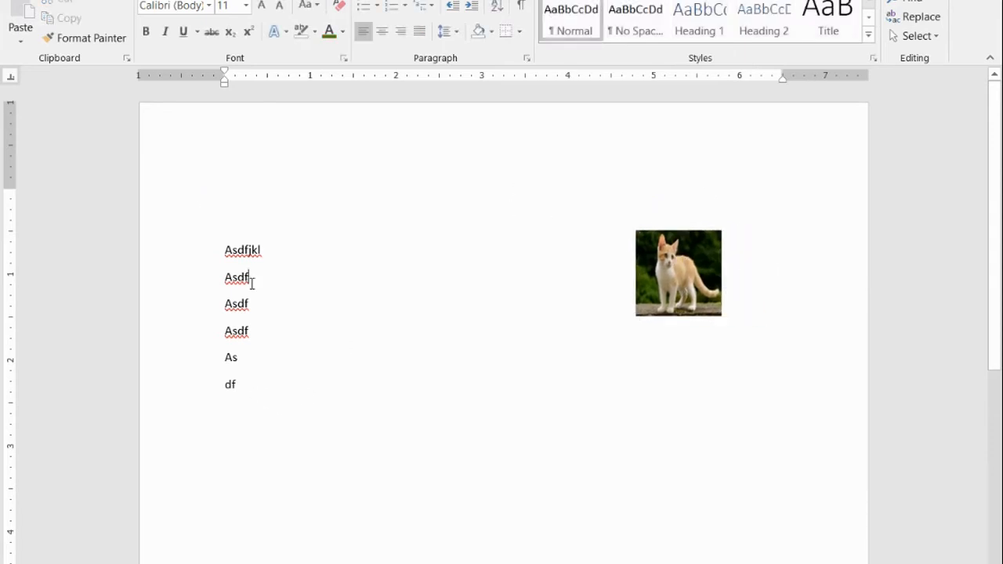
pyautogui.moveTo(252, 383); pyautogui.dragTo(204, 249)
pyautogui.press('Delete')
pyautogui.moveTo(642, 278); pyautogui.dragTo(231, 262)
# - Add blank lines below the kitten picture and type a title made of the owner's name followed by "Favorite Kitties"
pyautogui.click(408, 379)
pyautogui.press('Return')
pyautogui.press('Return')
pyautogui.press('Return')
pyautogui.press('Return')
pyautogui.press('Return')
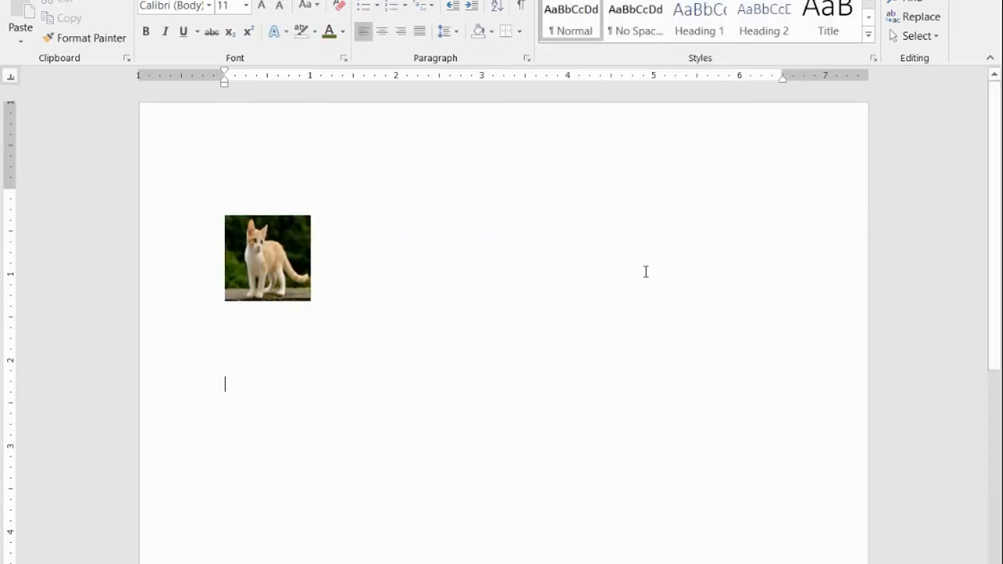
pyautogui.click(96, 0)
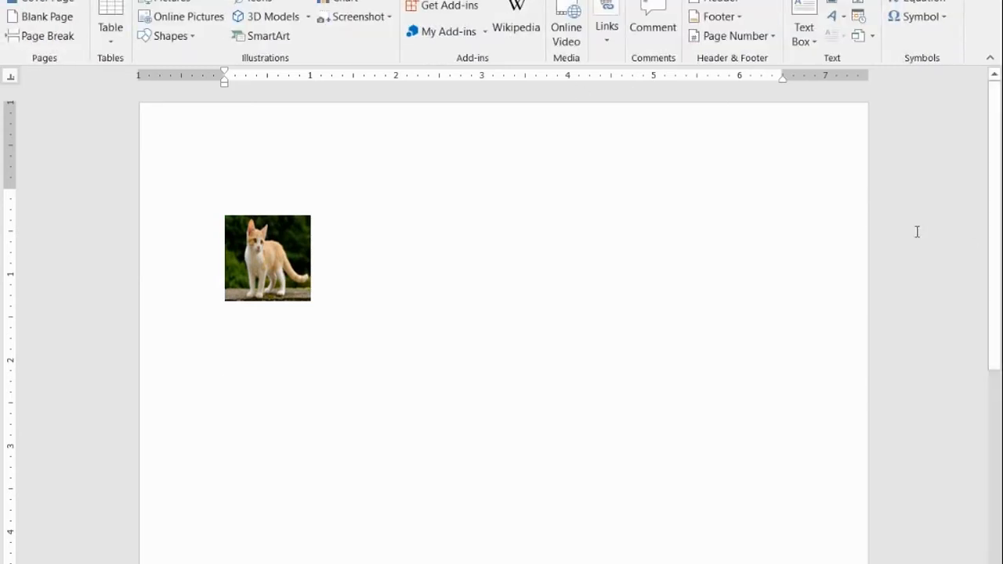
pyautogui.write("Mr. Yo's Fav")
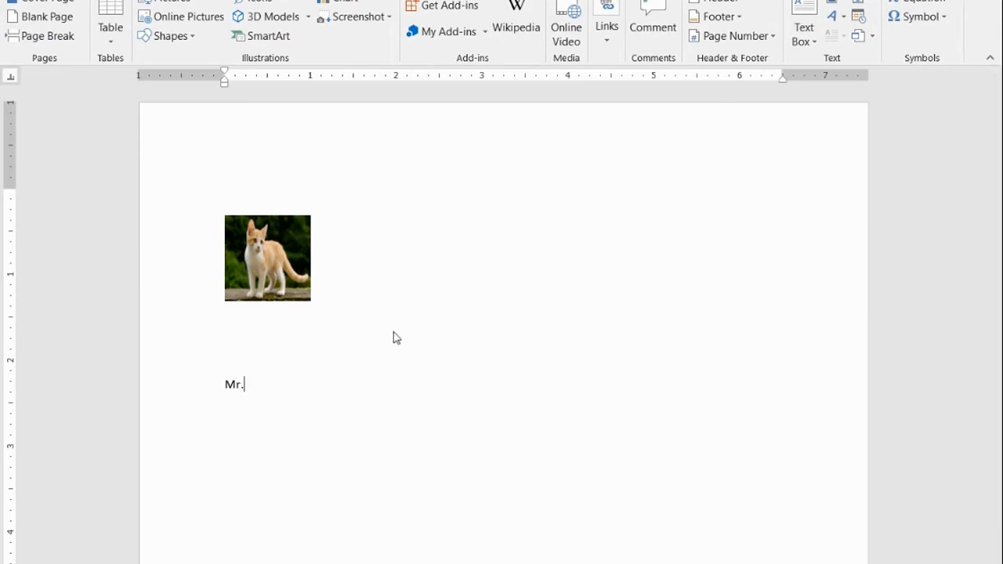
pyautogui.write('orite Kitties')
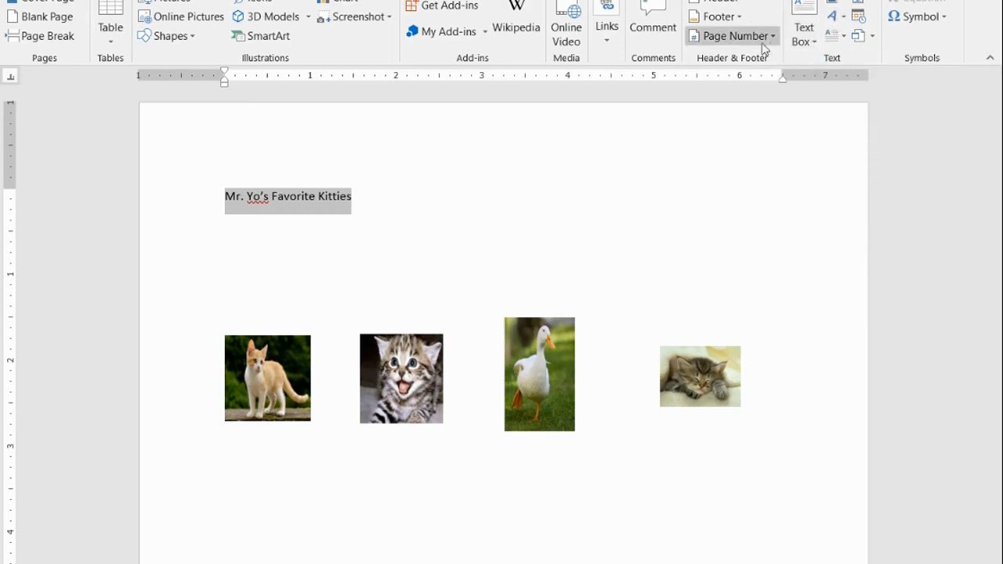
# - Convert the selected title into WordArt using the black letter style with a blue hard shadow
pyautogui.click(841, 20)
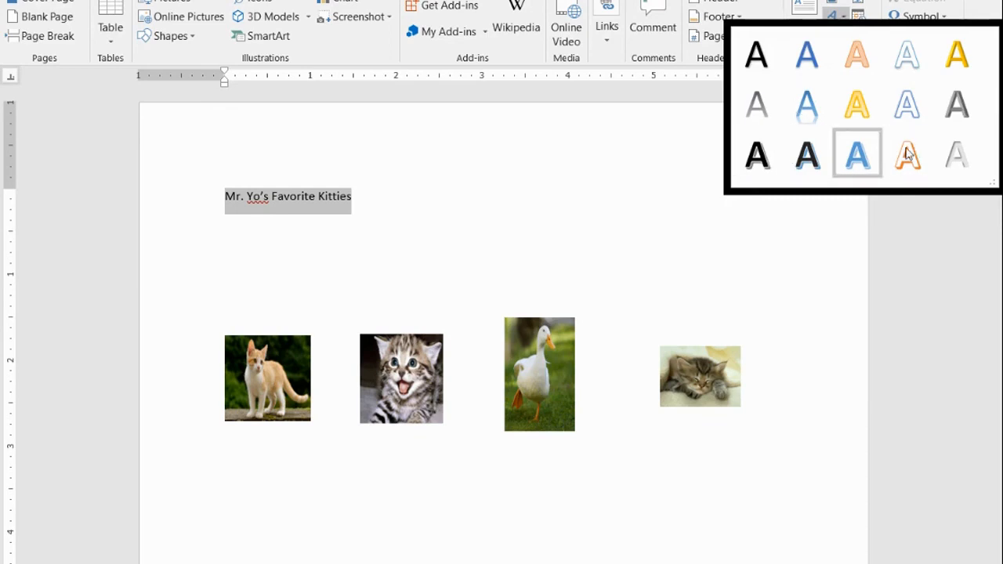
pyautogui.click(829, 156)
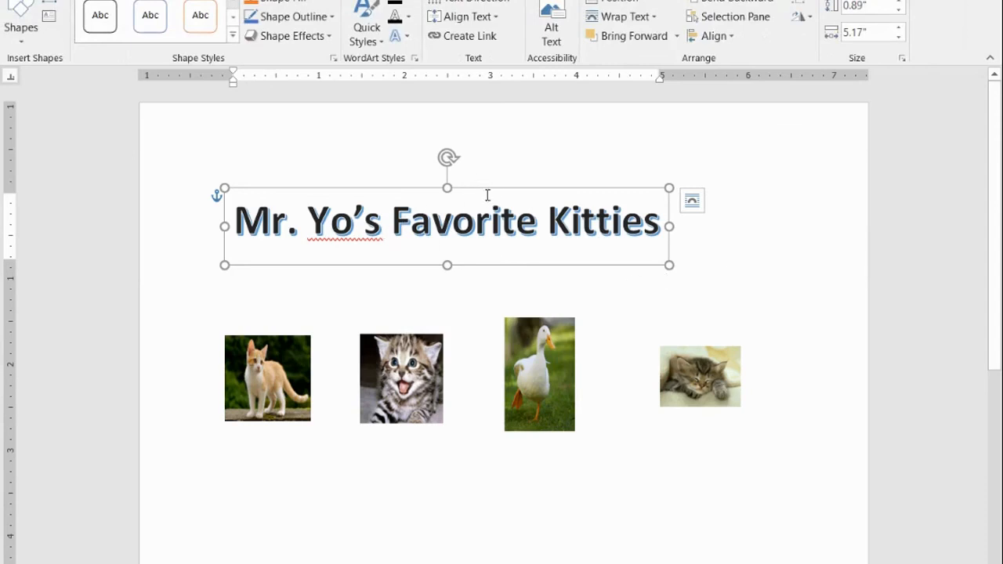
# - Move the WordArt title sideways to the page's horizontal center and set its text wrapping to Behind Text
pyautogui.moveTo(471, 192); pyautogui.dragTo(537, 188)
pyautogui.click(749, 200)
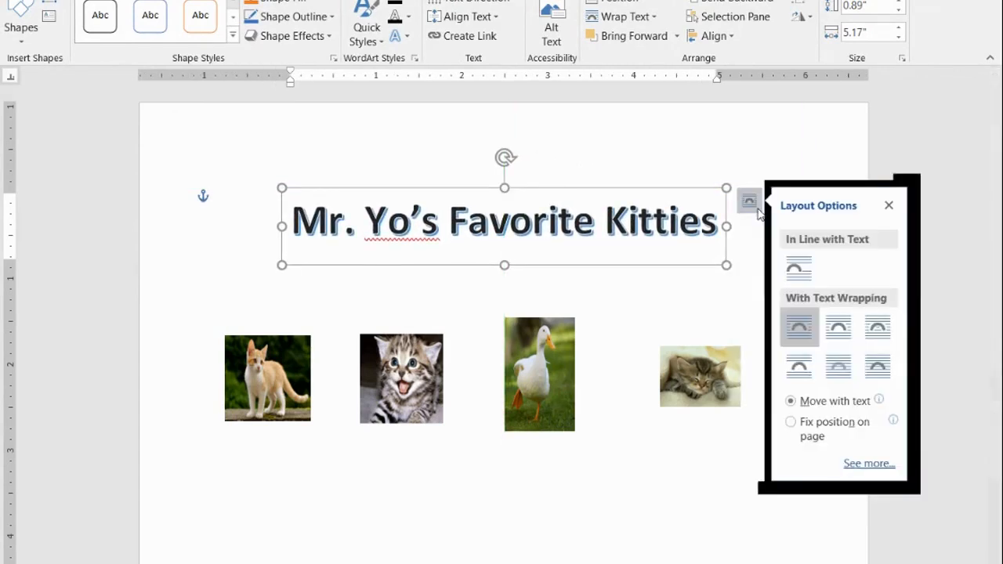
pyautogui.click(839, 366)
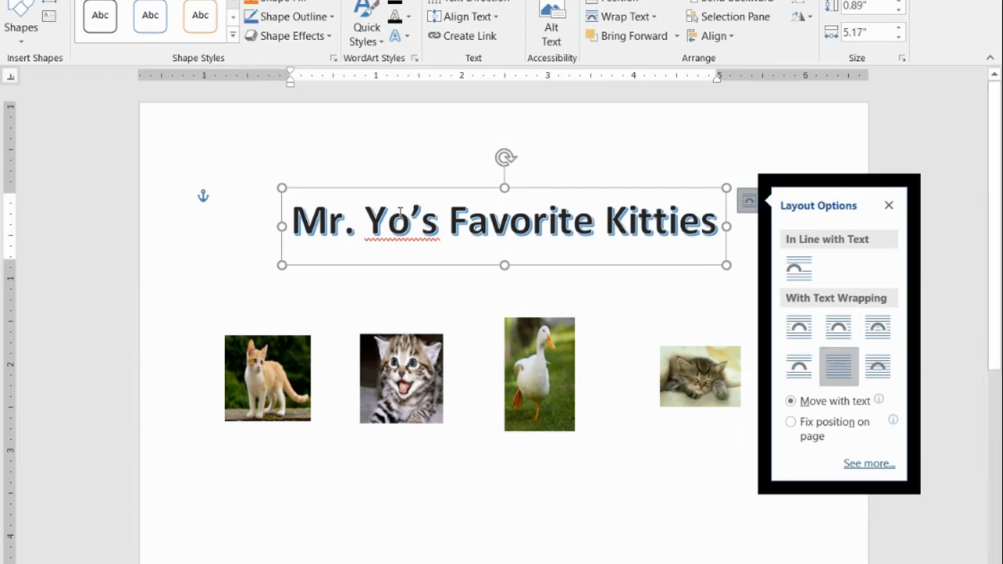
# - Apply the first Parallel 3-D rotation preset to the WordArt title's text
pyautogui.click(531, 229)
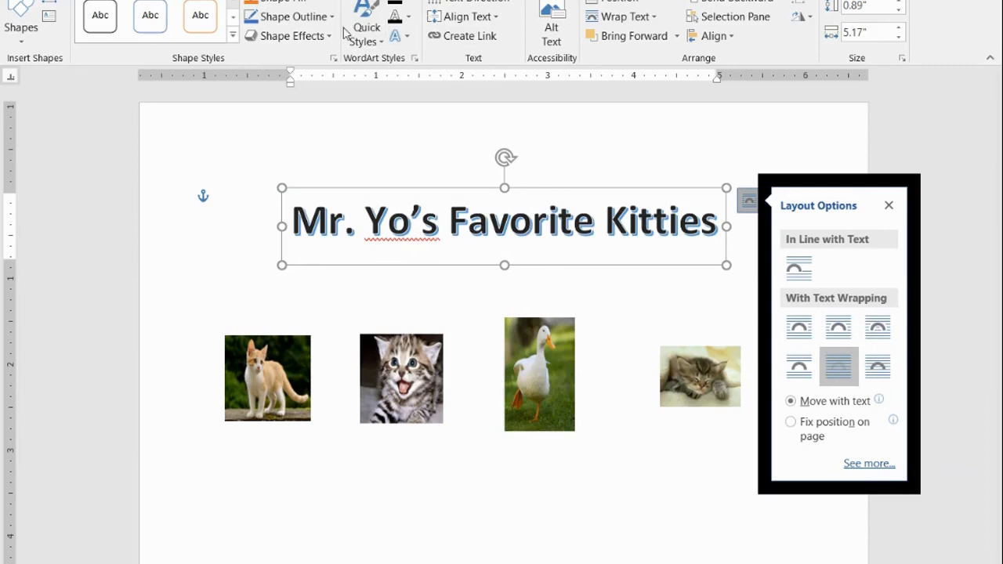
pyautogui.click(381, 40)
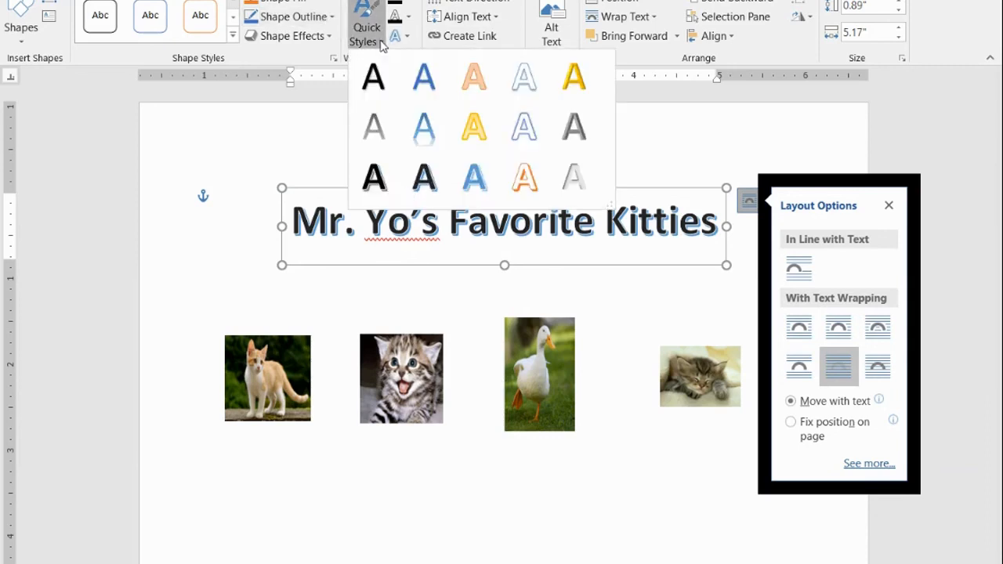
pyautogui.click(382, 39)
pyautogui.click(405, 37)
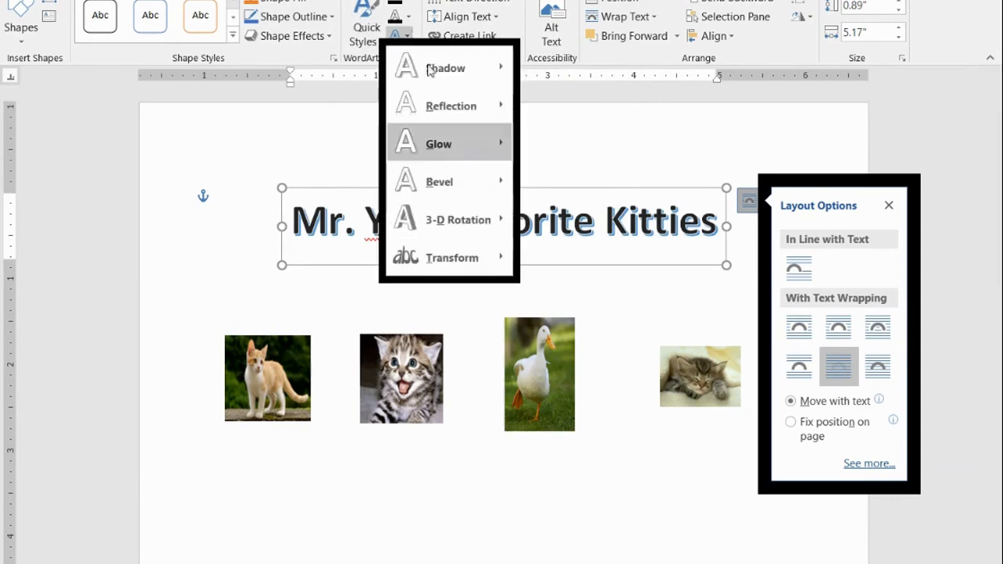
pyautogui.moveTo(499, 221)
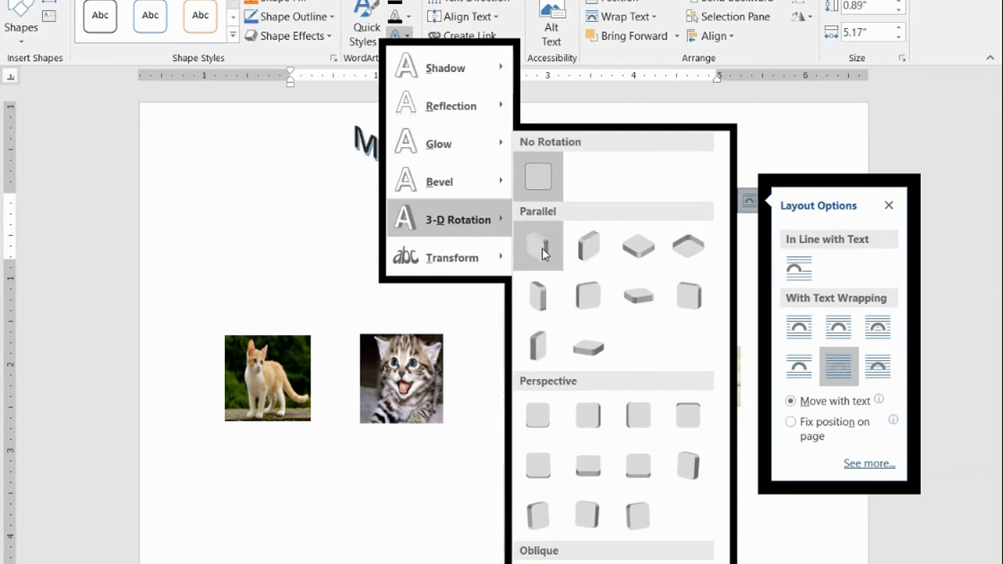
pyautogui.click(538, 246)
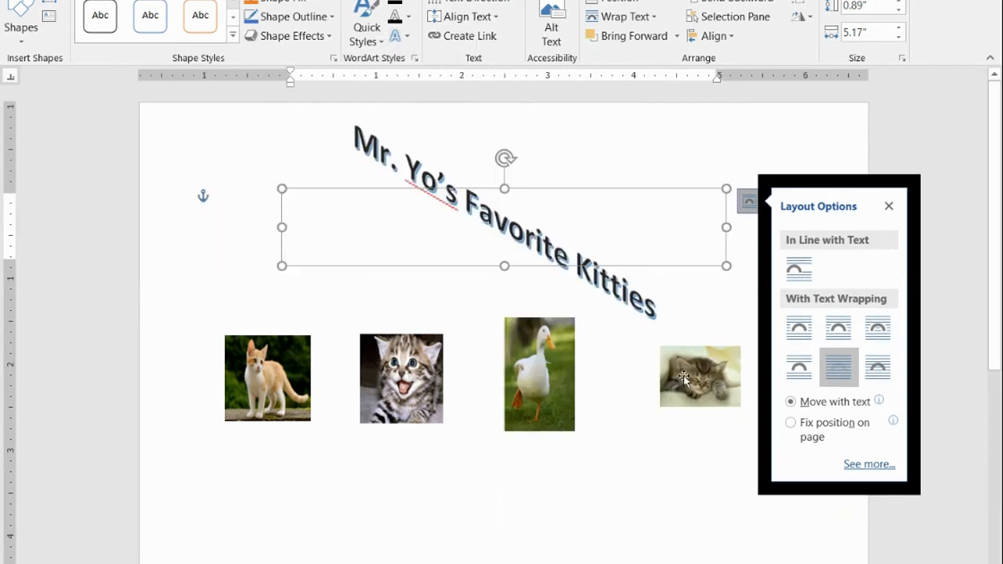
# - Replace the title's slanted 3-D rotation with the first Perspective preset so the text faces forward
pyautogui.click(405, 37)
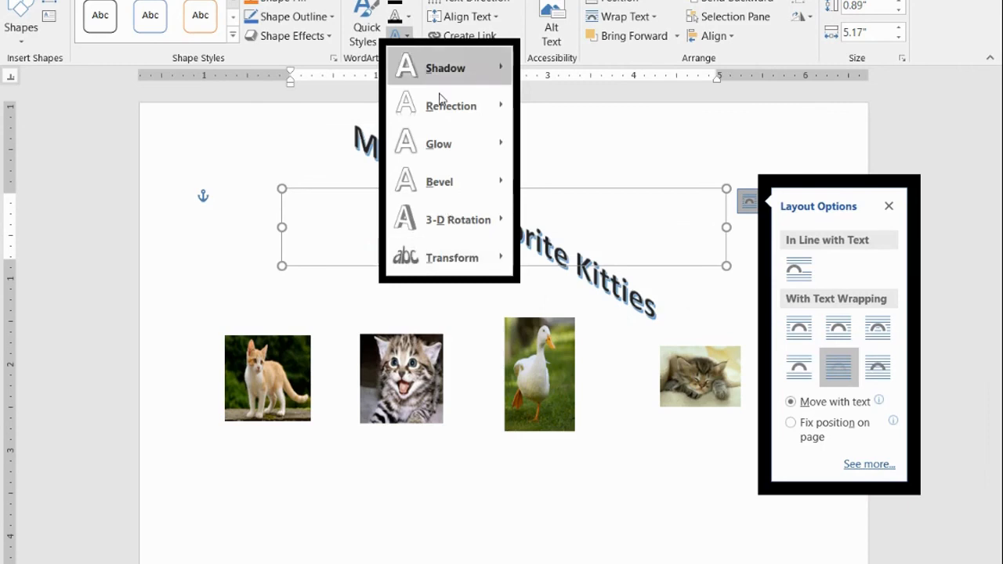
pyautogui.moveTo(448, 221)
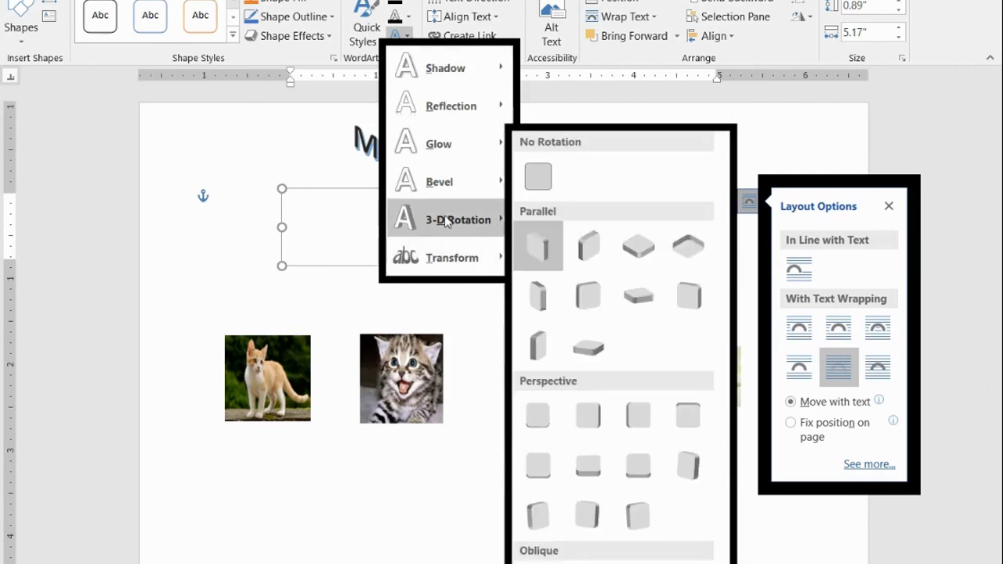
pyautogui.click(539, 421)
# - Apply a Warp transform to the WordArt title that makes its middle dip below both ends
pyautogui.click(407, 38)
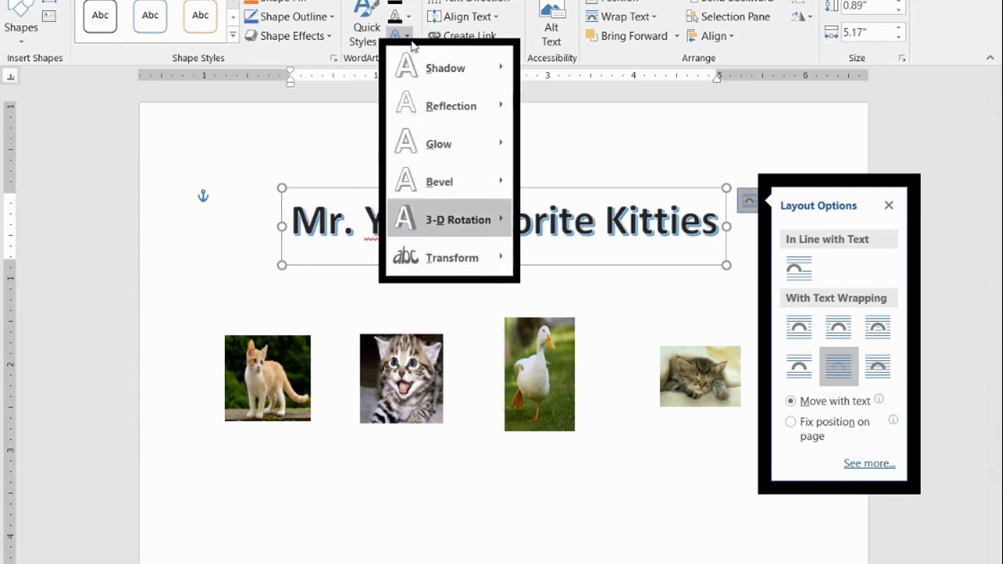
pyautogui.moveTo(454, 258)
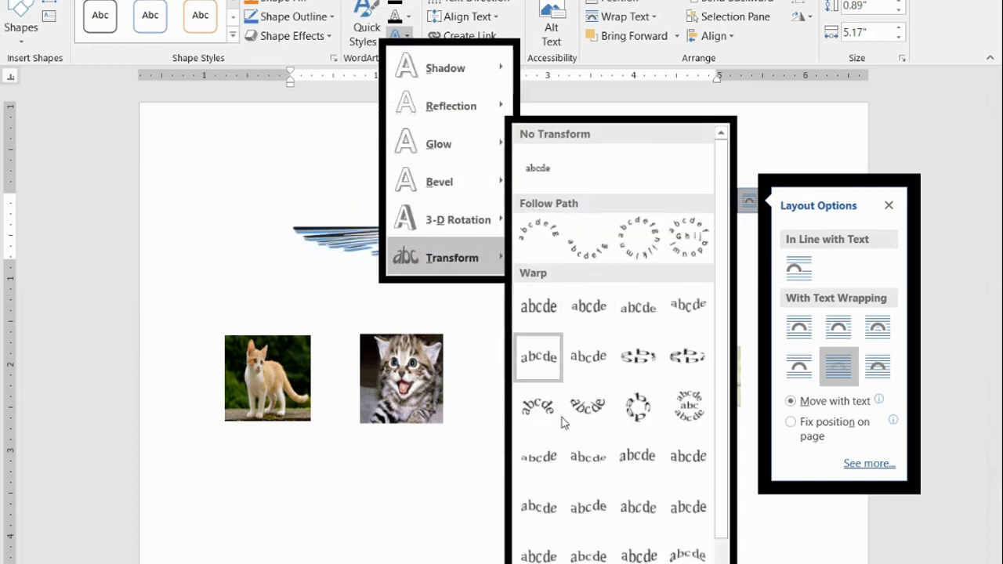
pyautogui.click(549, 321)
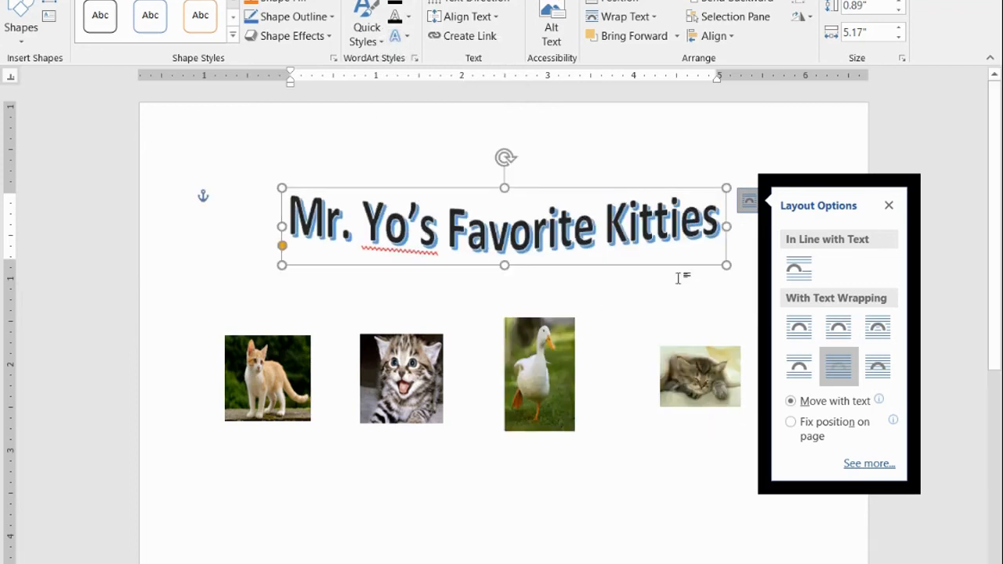